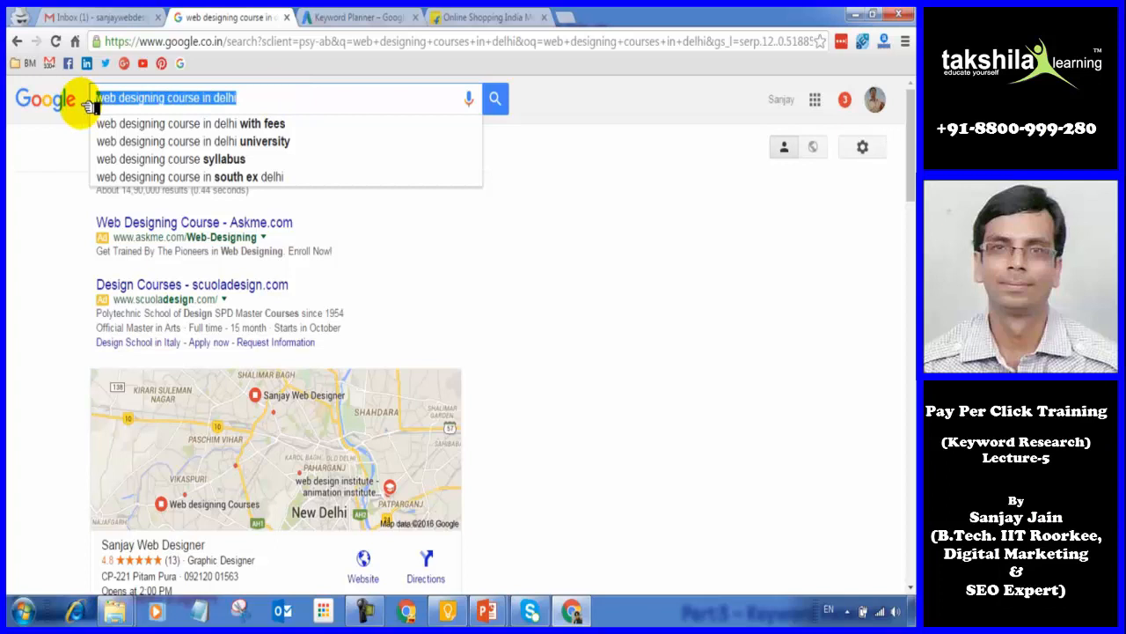
Compare the Google search suggestions for the web designing course query with the Keyword Planner ideas for "web design course in delhi".
left_click(33, 263)
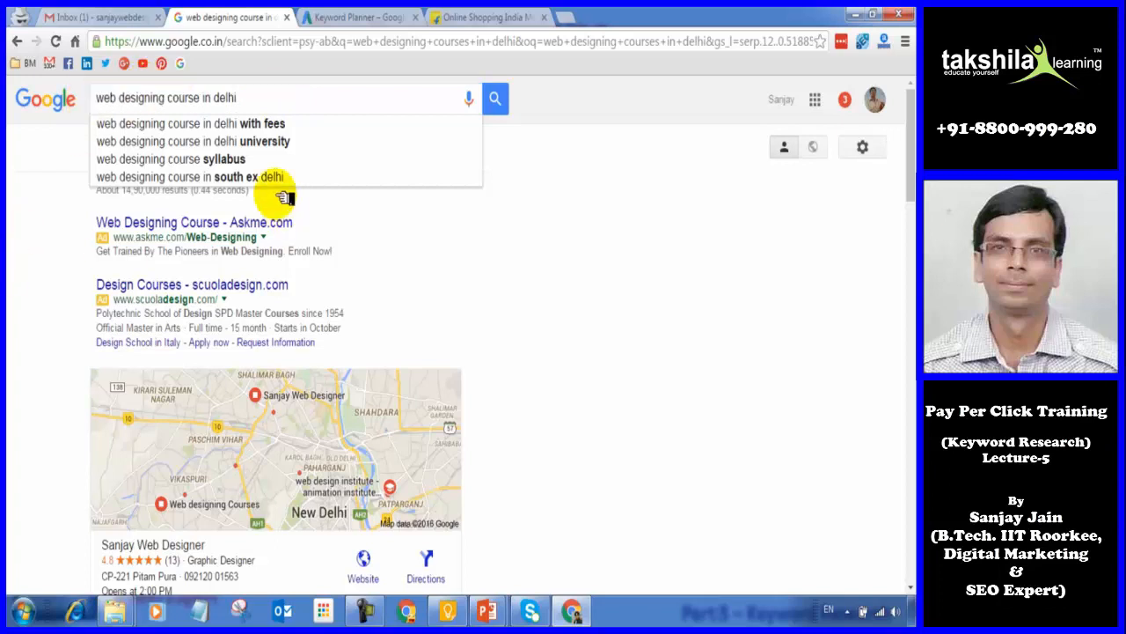
left_click(122, 98)
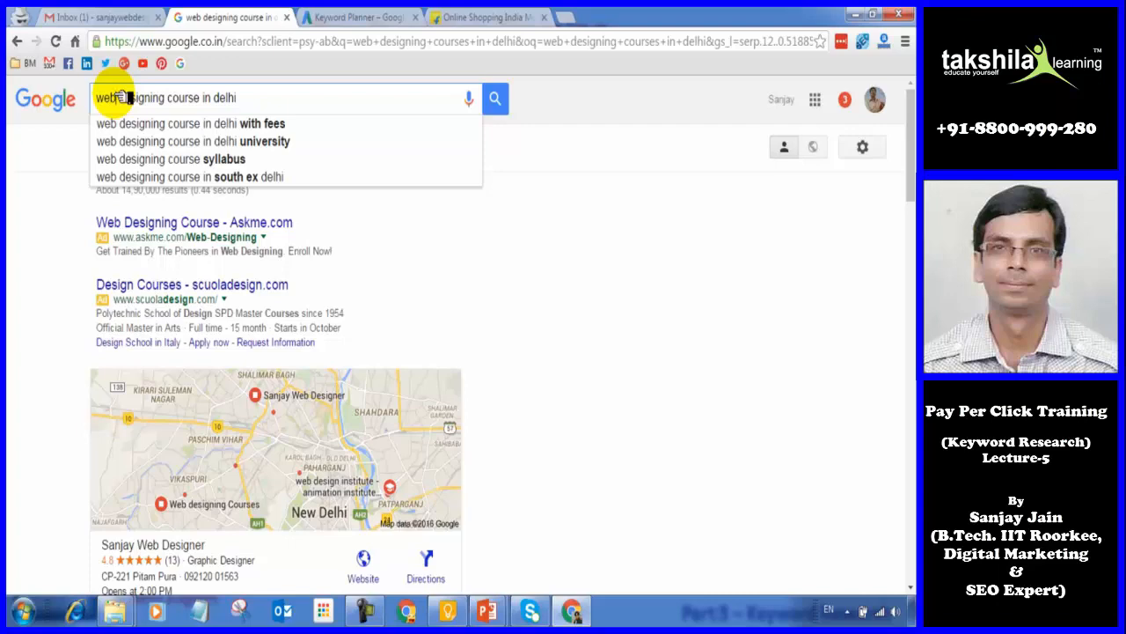
left_click(374, 13)
left_click(269, 16)
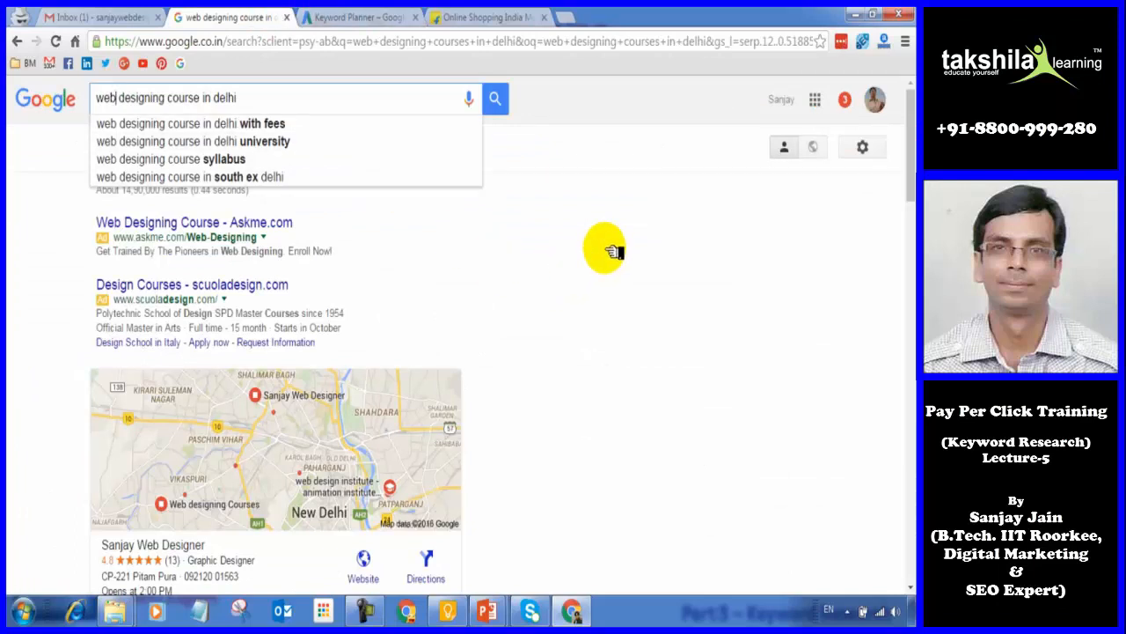
left_click(326, 15)
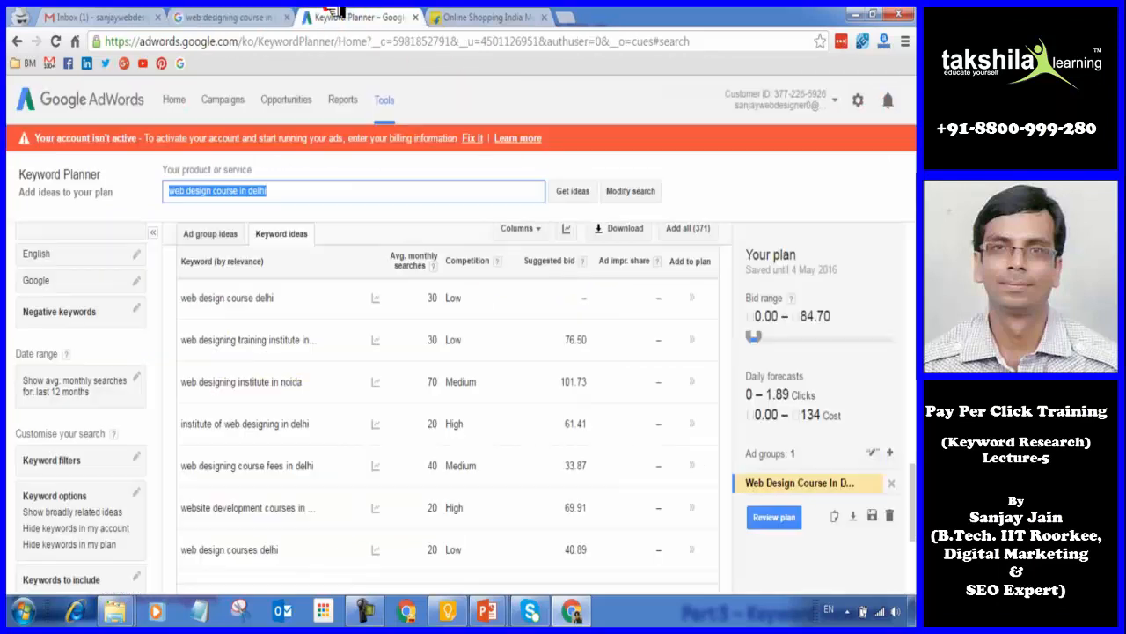
left_click(268, 299)
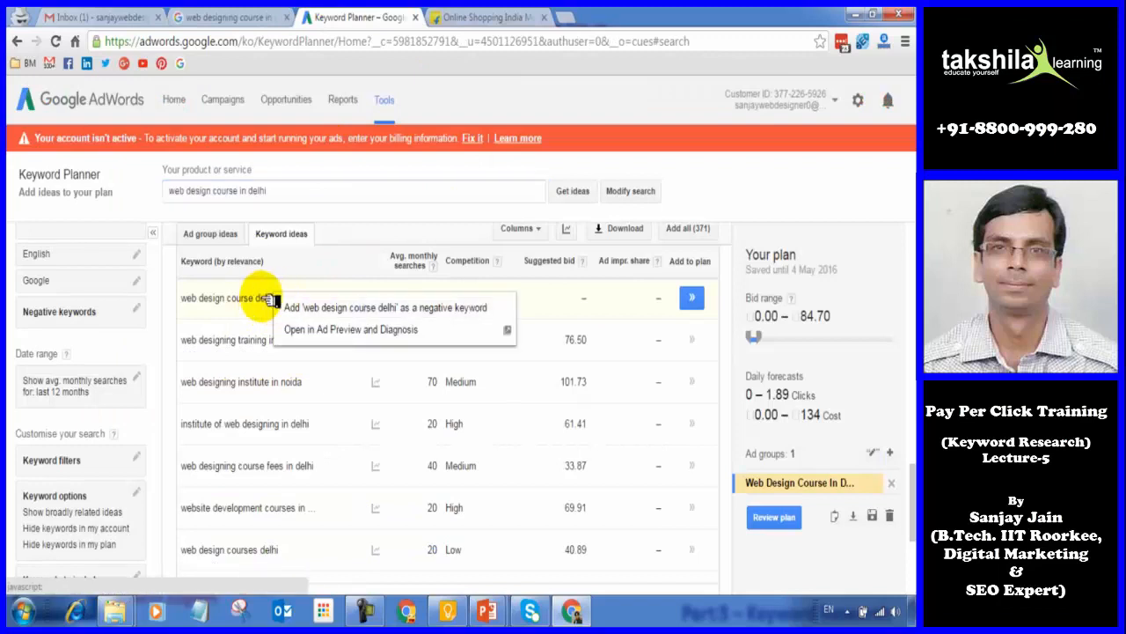
left_click(343, 212)
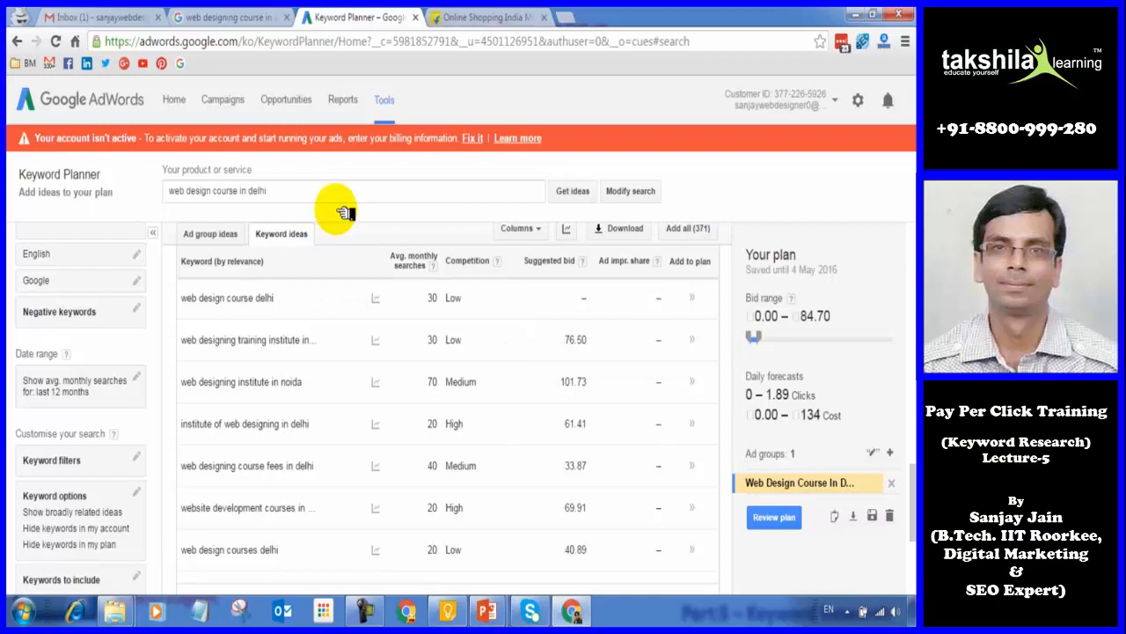
left_click_drag(276, 191, 173, 193)
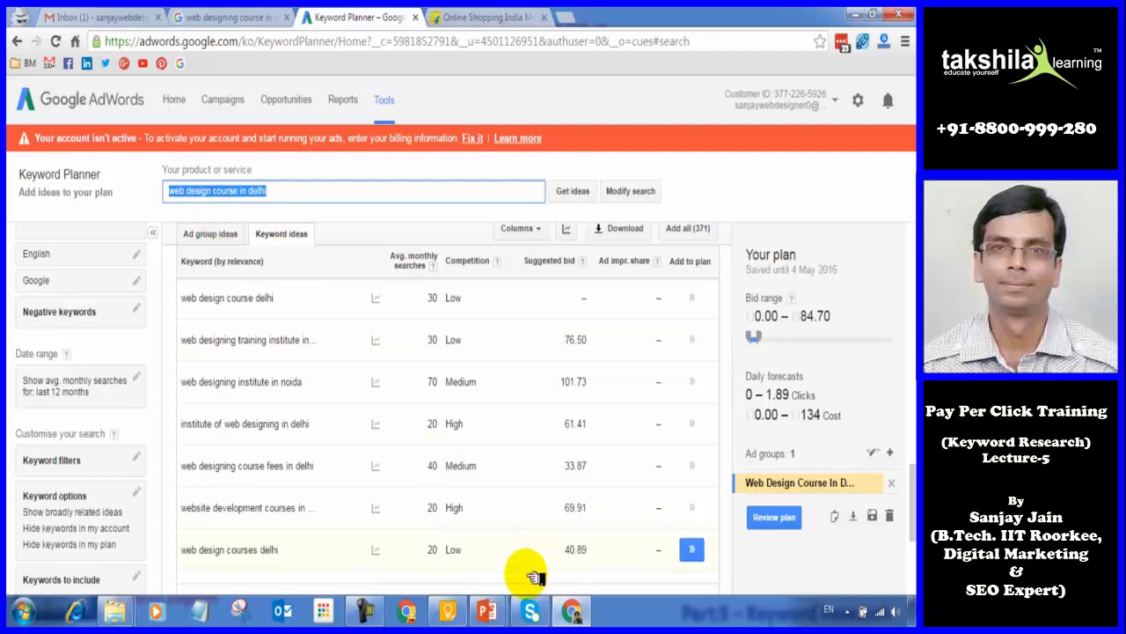
Switch to the PowerPoint slide show and advance to the slide "Analyzing keywords of your competitors".
left_click(488, 610)
left_click(545, 538)
left_click(553, 541)
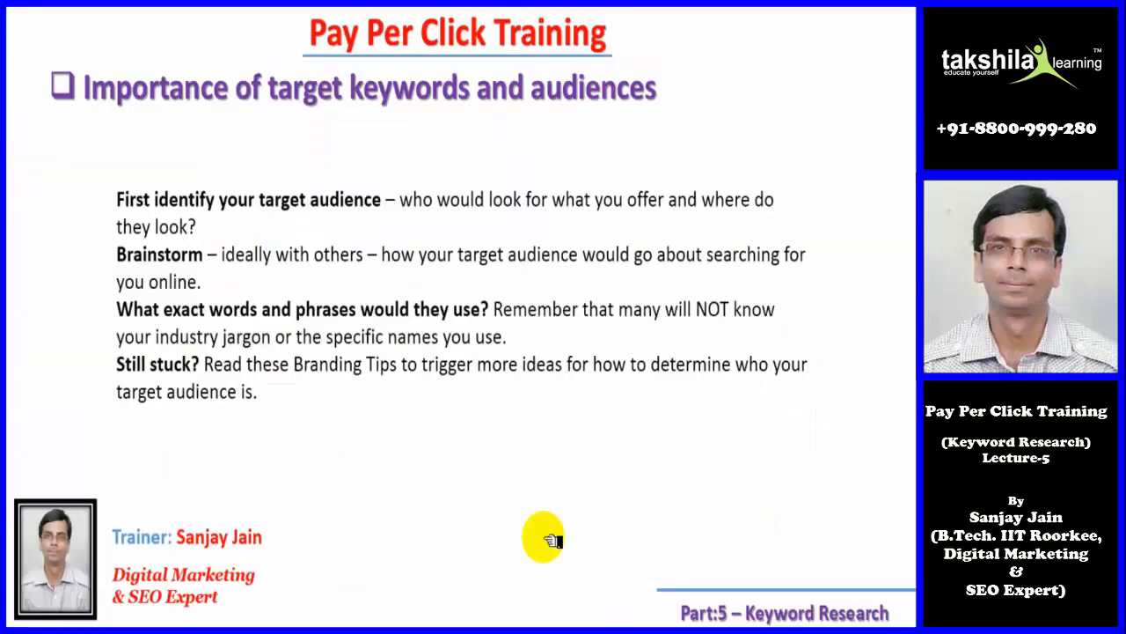
left_click(553, 540)
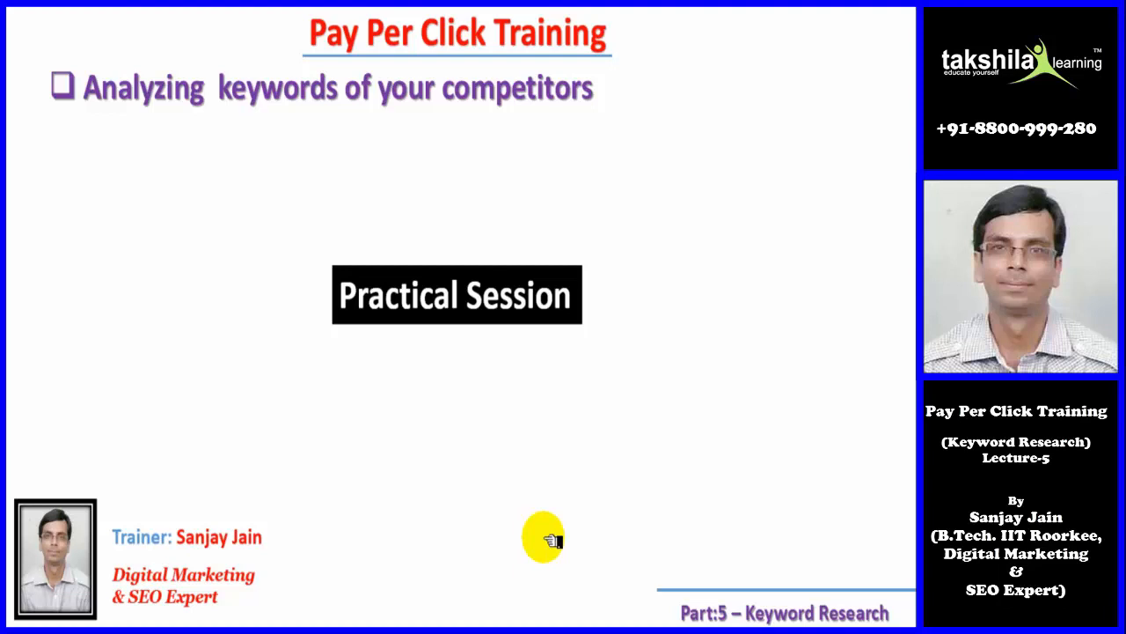
Return to AdWords in Chrome, start Keyword Planner over without the saved plan, and open the new-keyword search using a phrase, website or category.
key("alt+Tab")
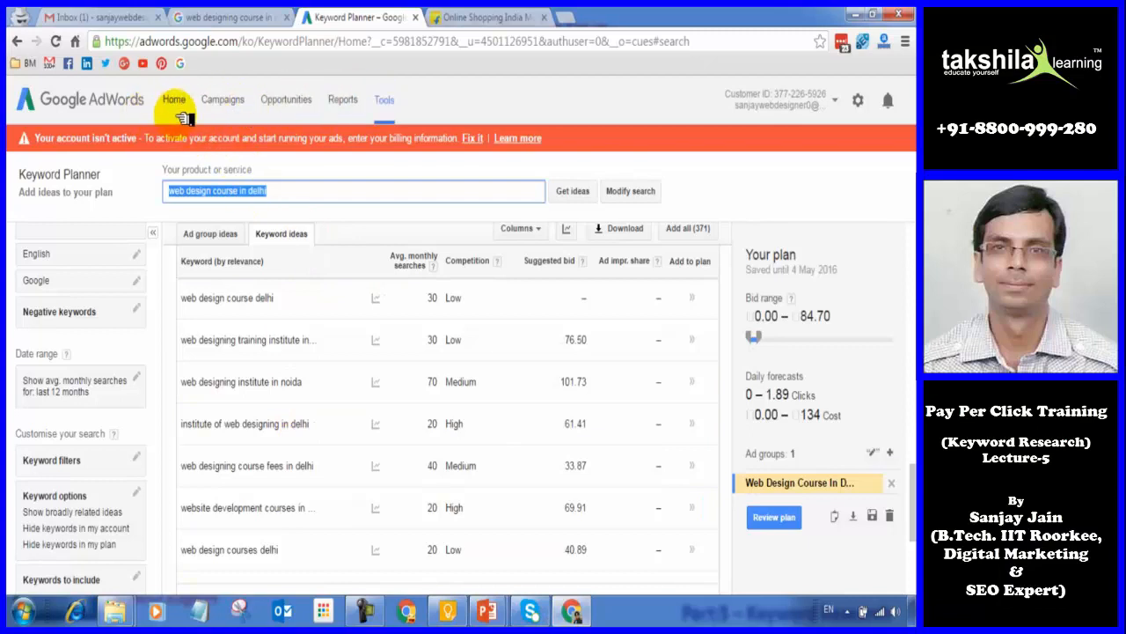
left_click(388, 104)
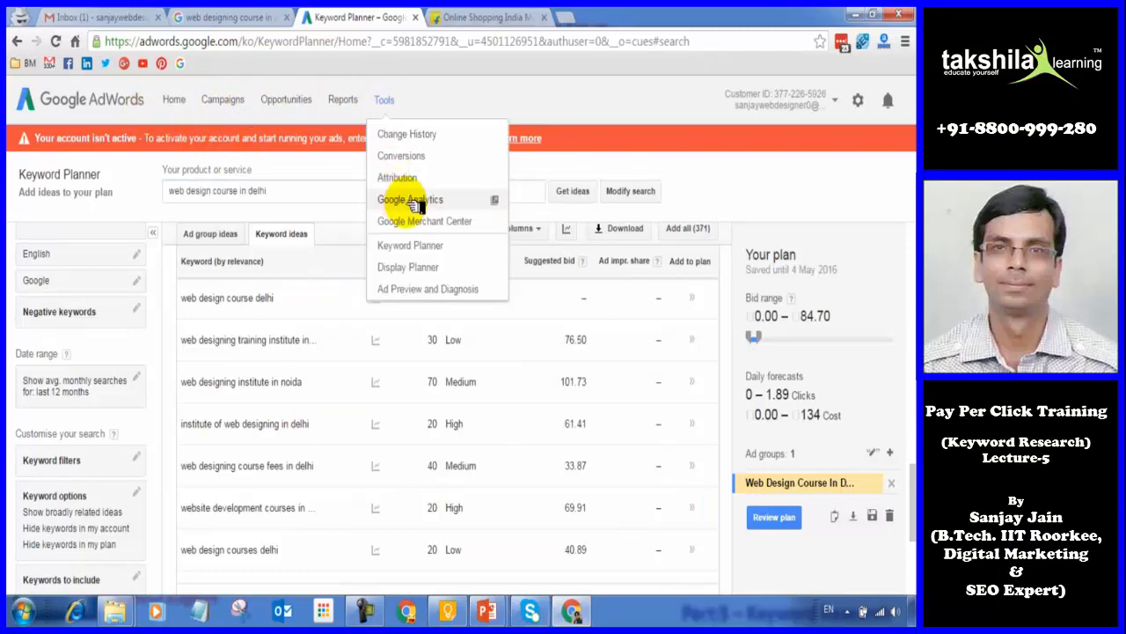
left_click(426, 244)
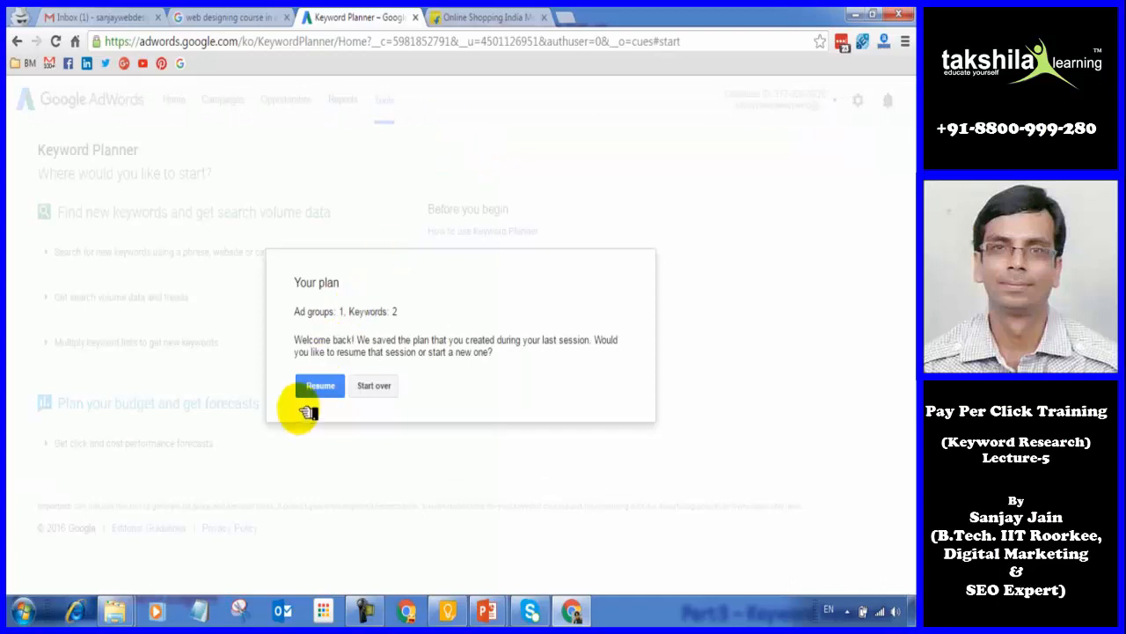
left_click(372, 386)
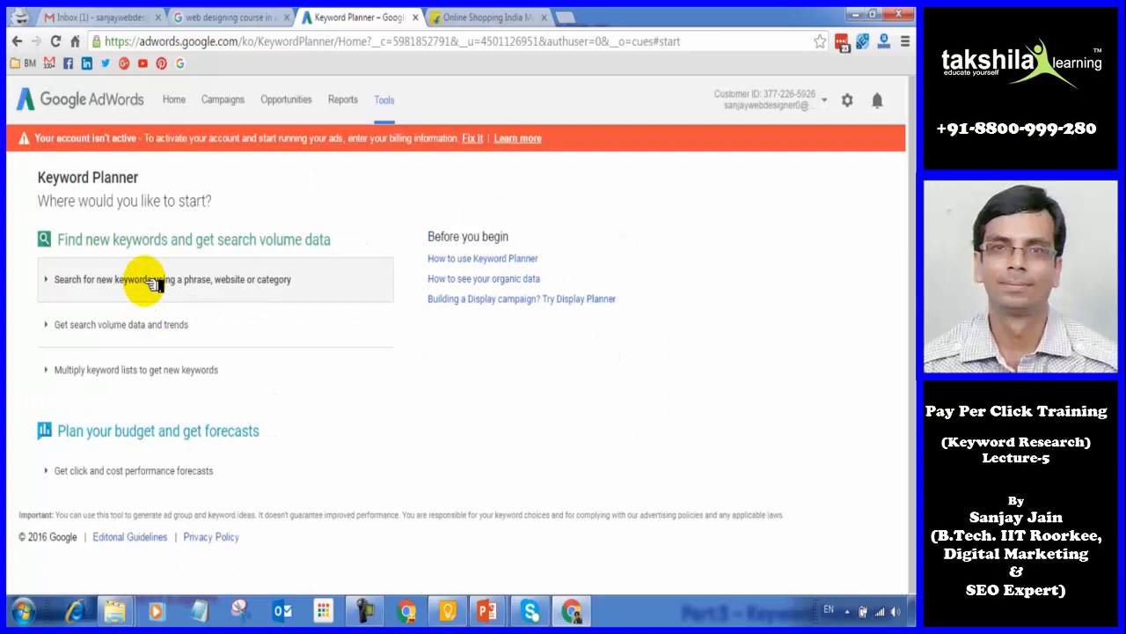
left_click(157, 282)
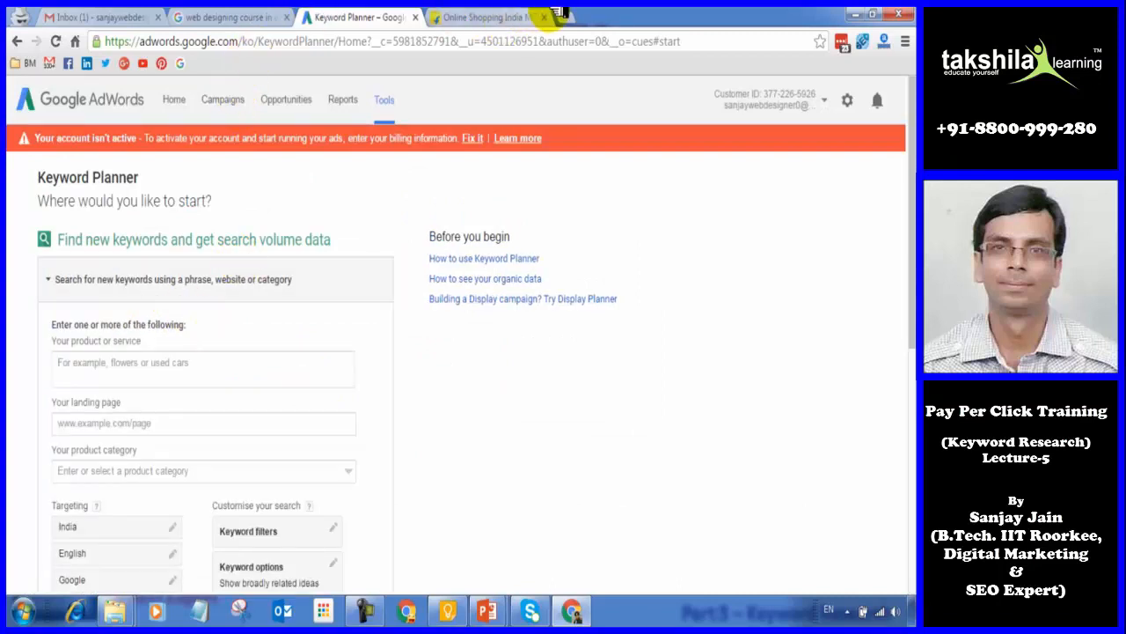
left_click(562, 16)
type("w")
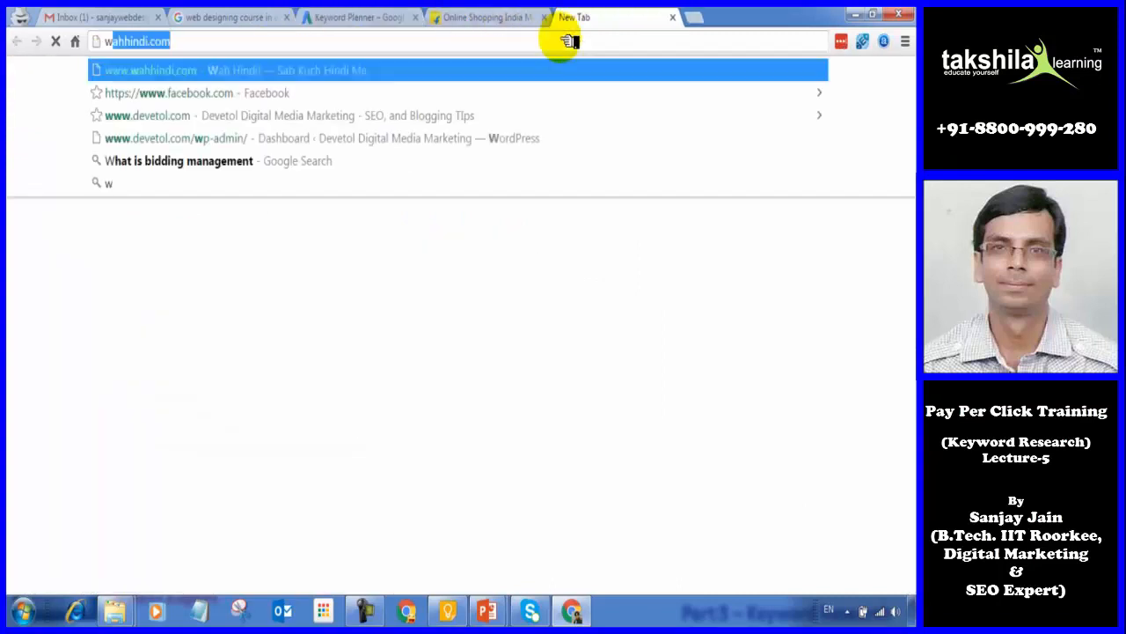
type("ww.sa")
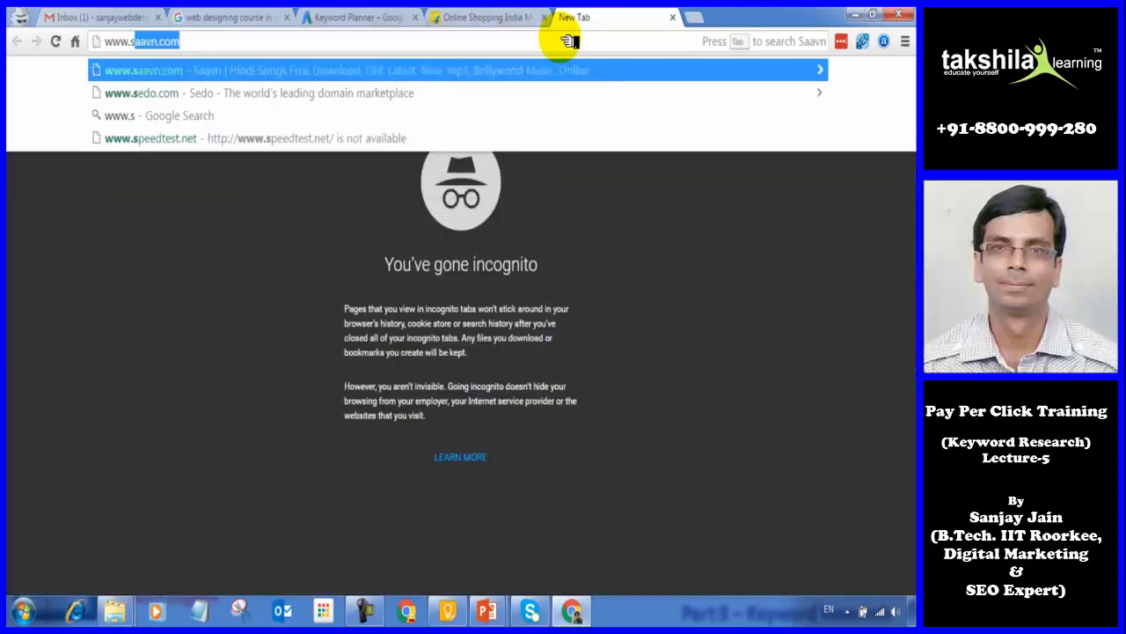
type("njaywebdesigner")
key("ctrl+a")
key("ctrl+c")
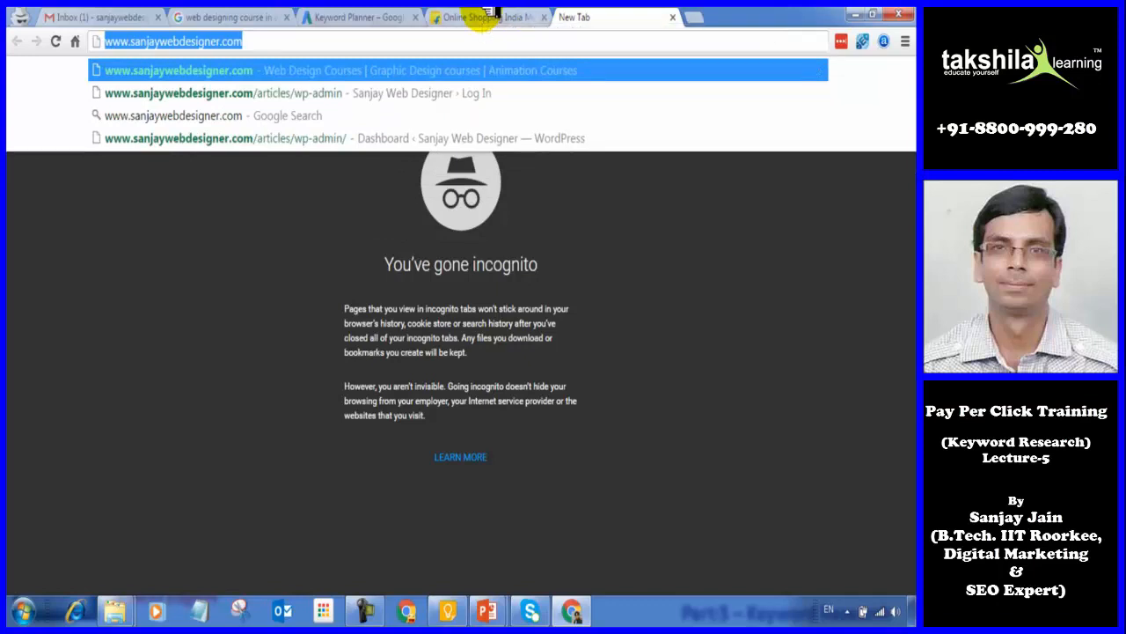
left_click(355, 17)
left_click(109, 363)
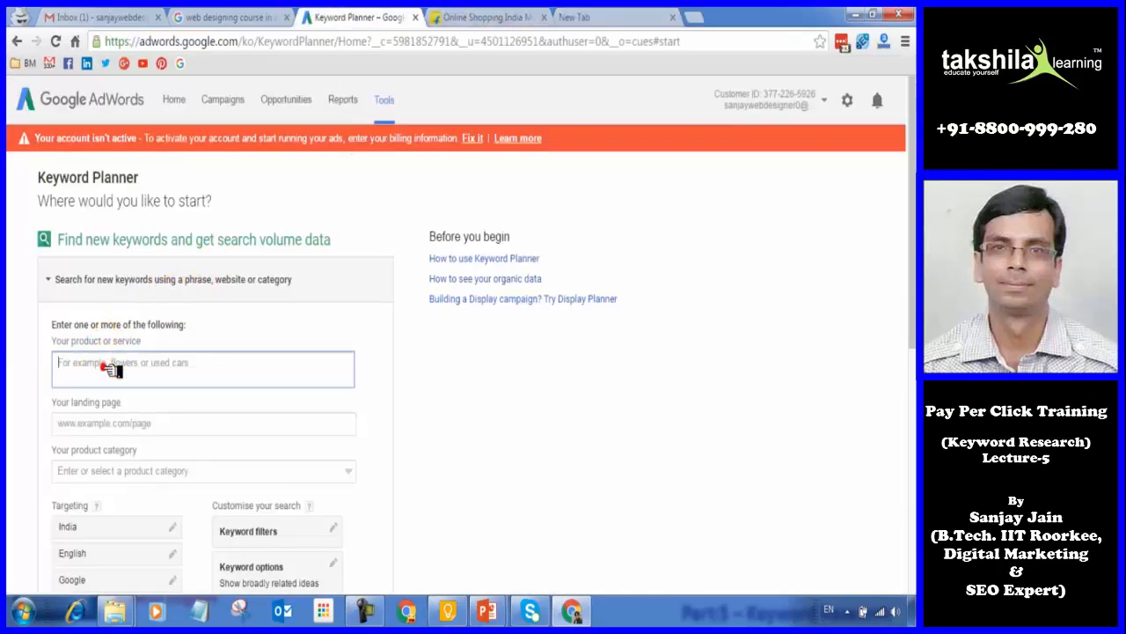
right_click(107, 365)
left_click(152, 236)
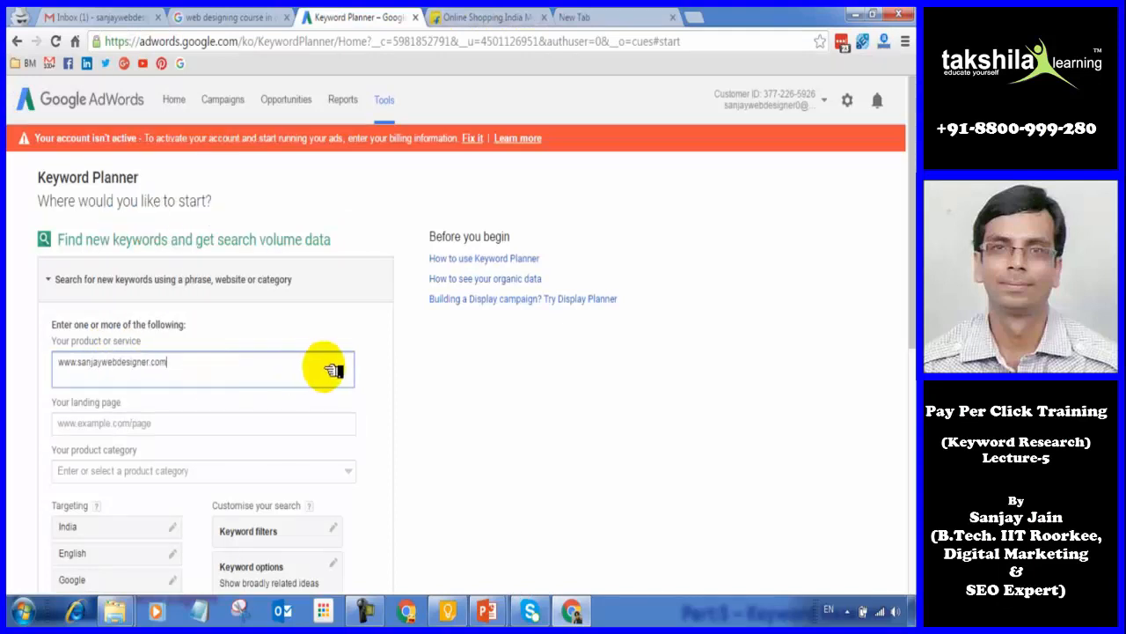
left_click(445, 383)
scroll(435, 430, "down", 2)
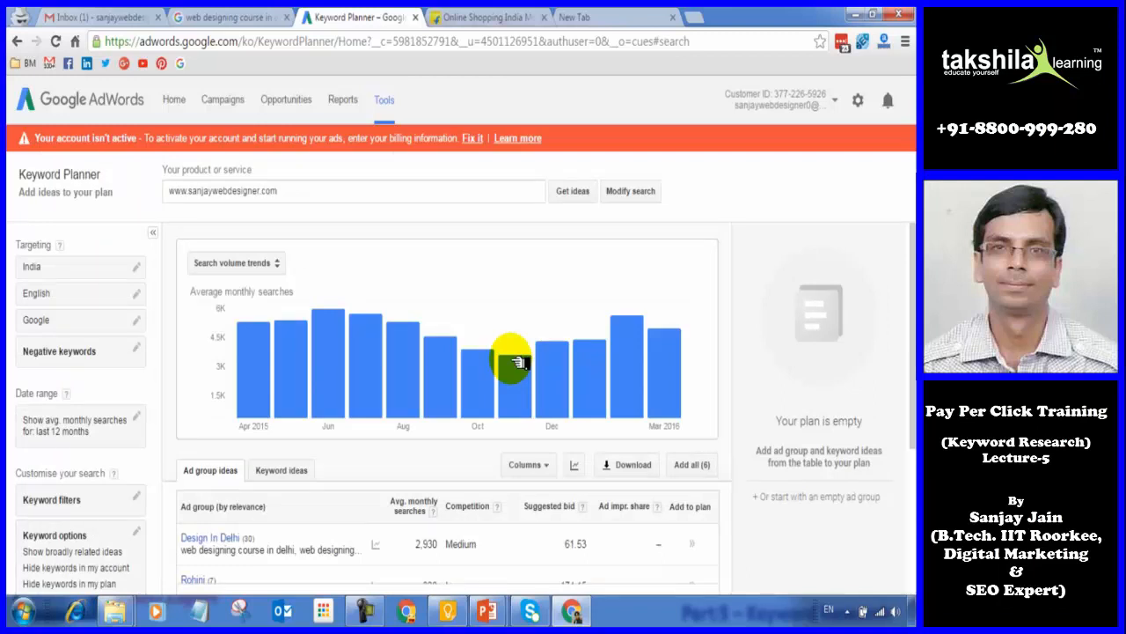
Examine the ad group ideas for the site and the individual keyword ideas with their monthly searches, competition and suggested bids.
scroll(519, 422, "down", 3)
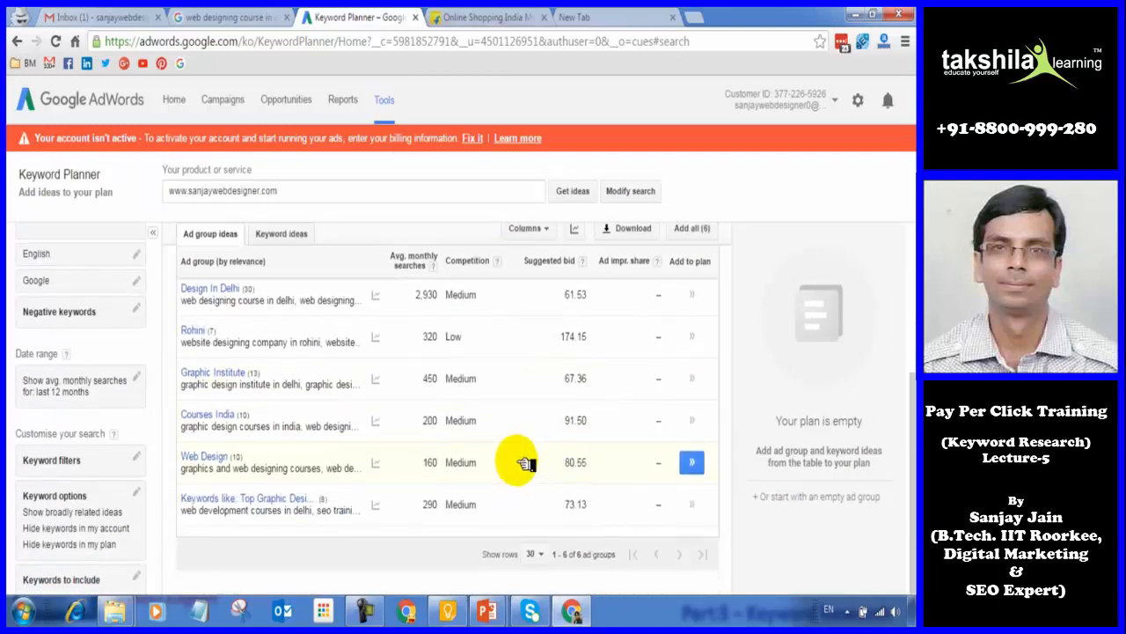
scroll(451, 449, "up", 2)
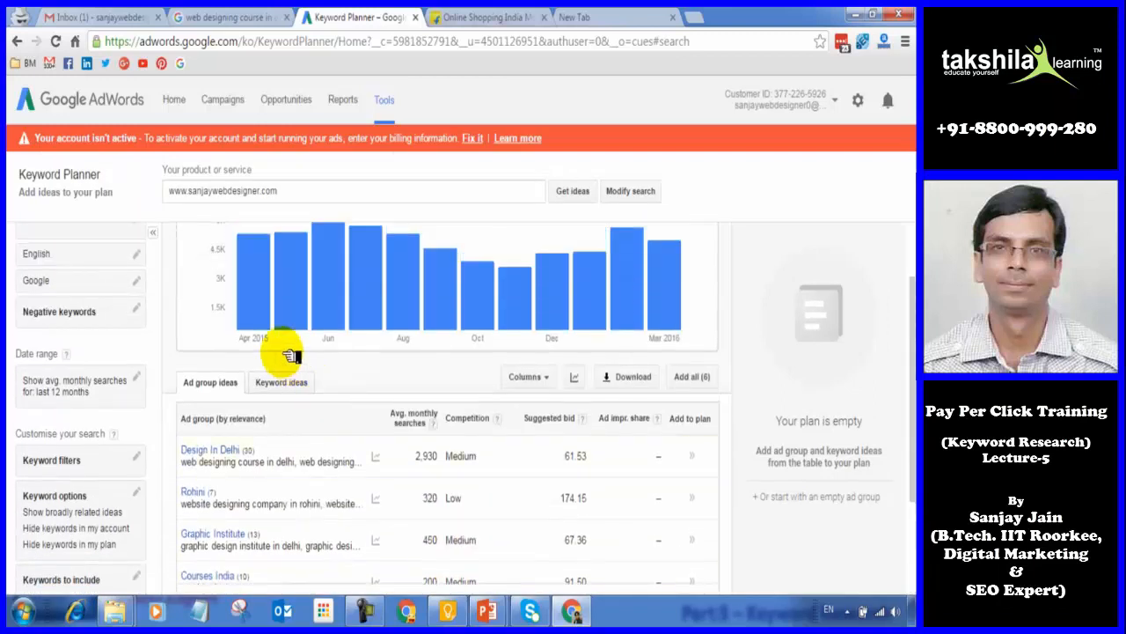
left_click(278, 382)
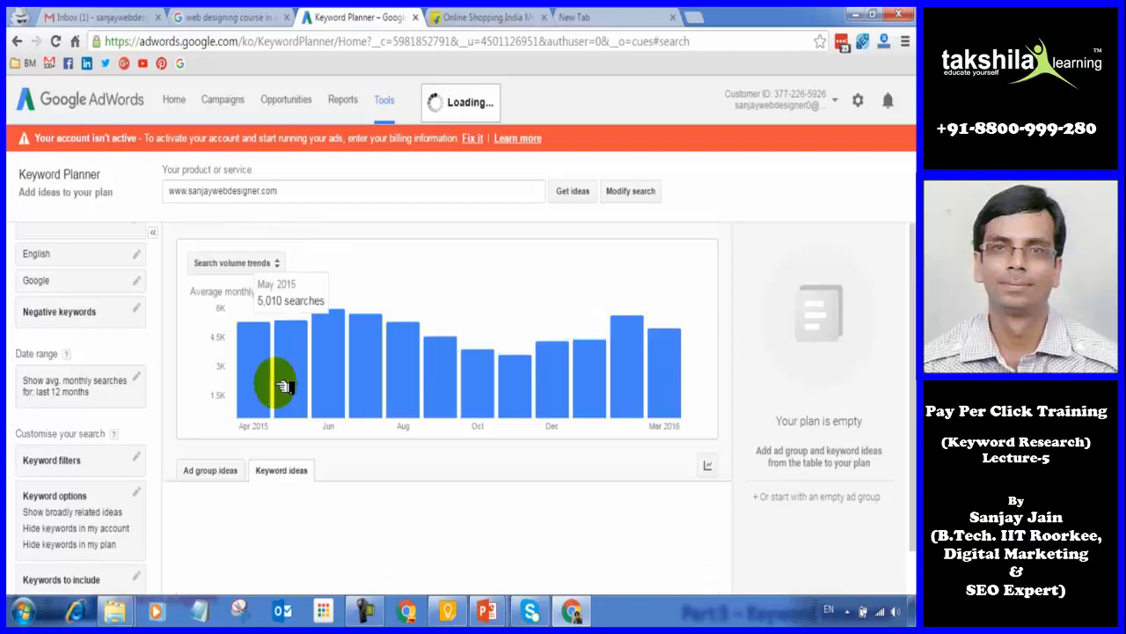
scroll(418, 482, "down", 1)
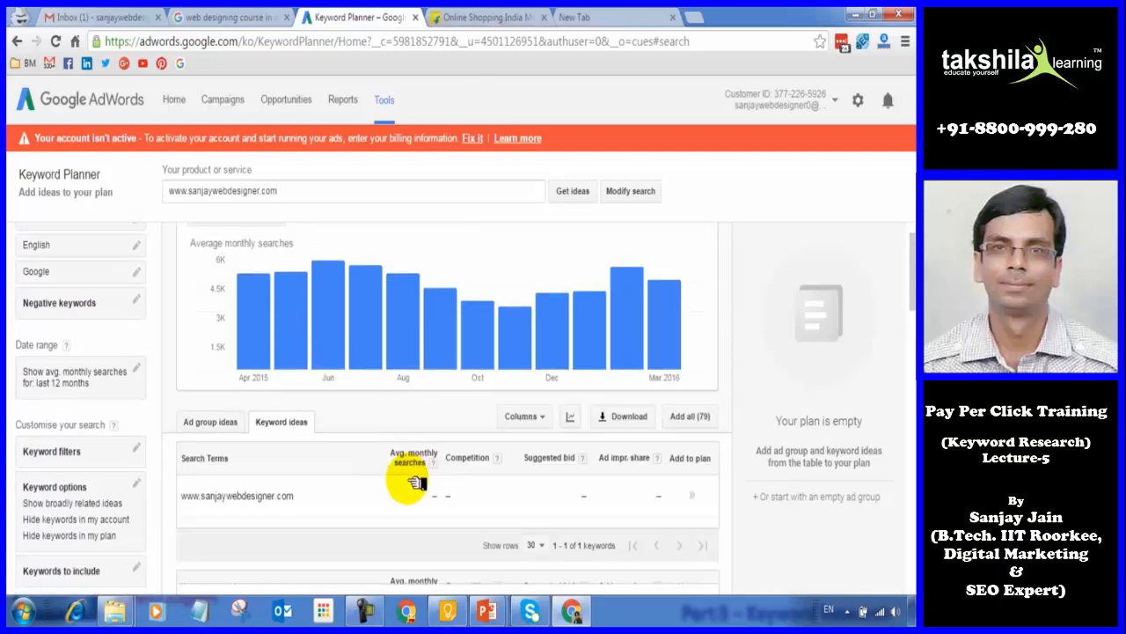
scroll(409, 482, "down", 5)
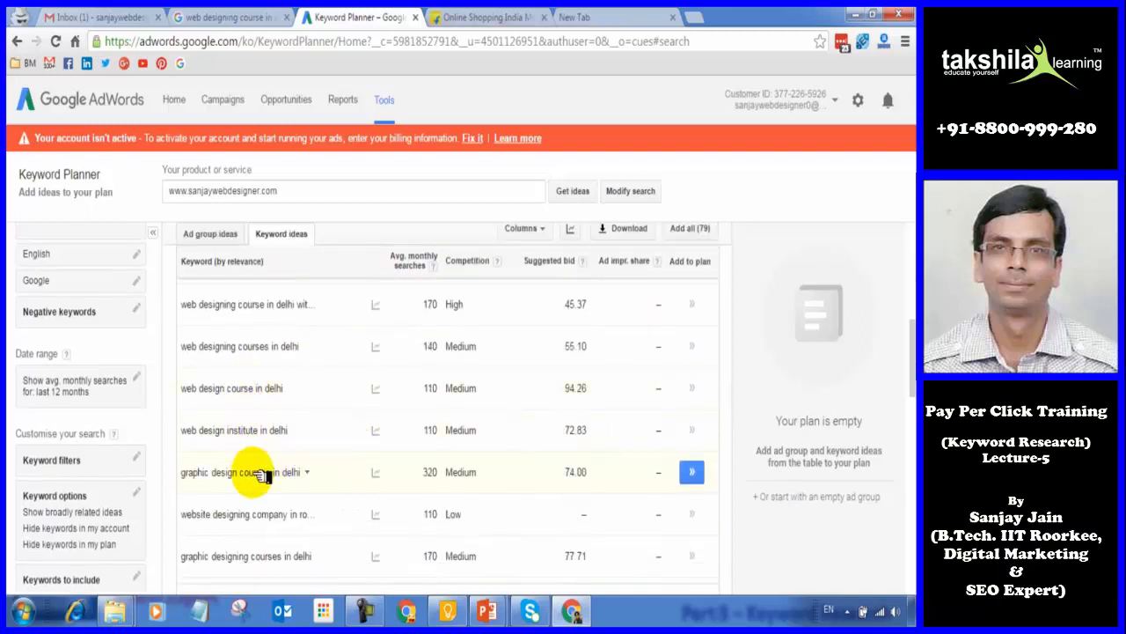
scroll(264, 479, "down", 3)
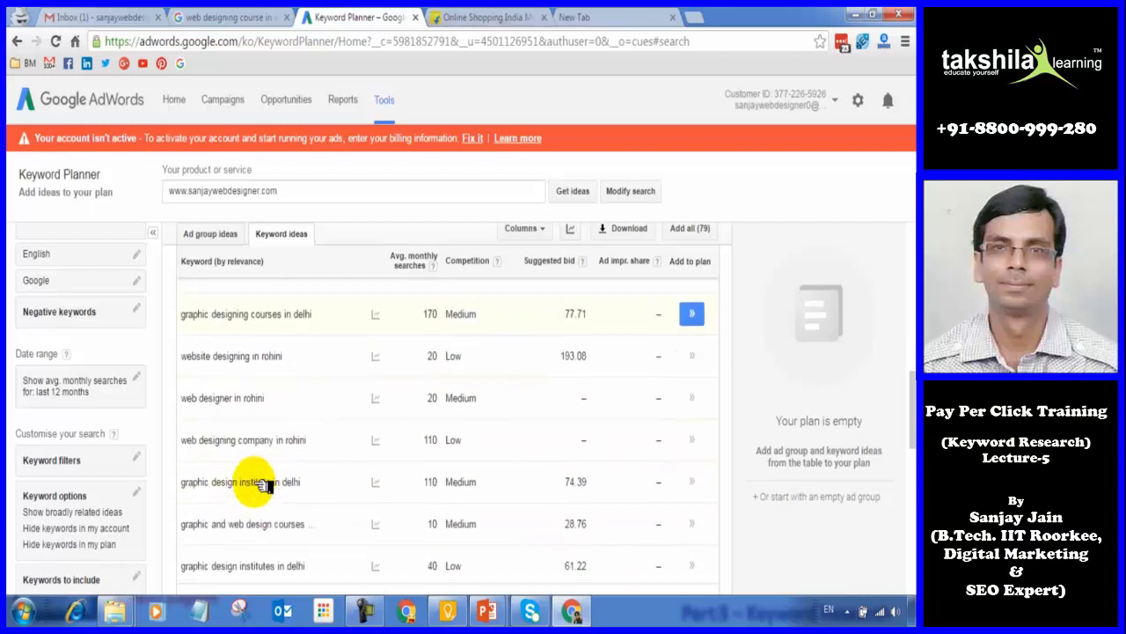
scroll(264, 485, "down", 5)
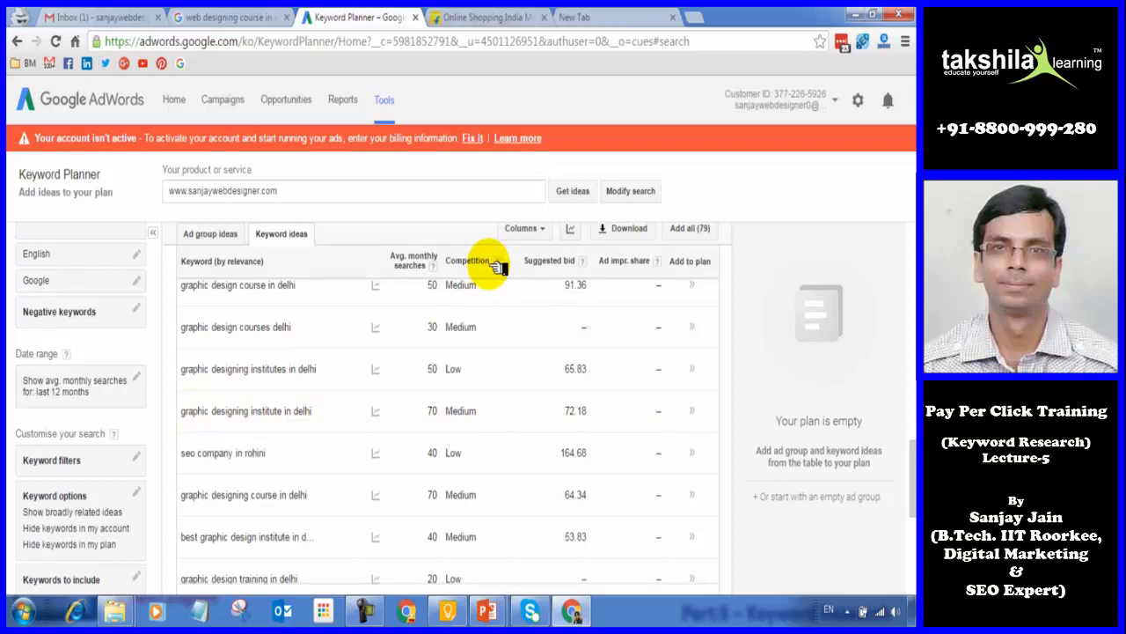
Switch to the PowerPoint slide show and advance to the slide "Finding Keywords popularity & Global and local search Volume".
mouse_move(487, 610)
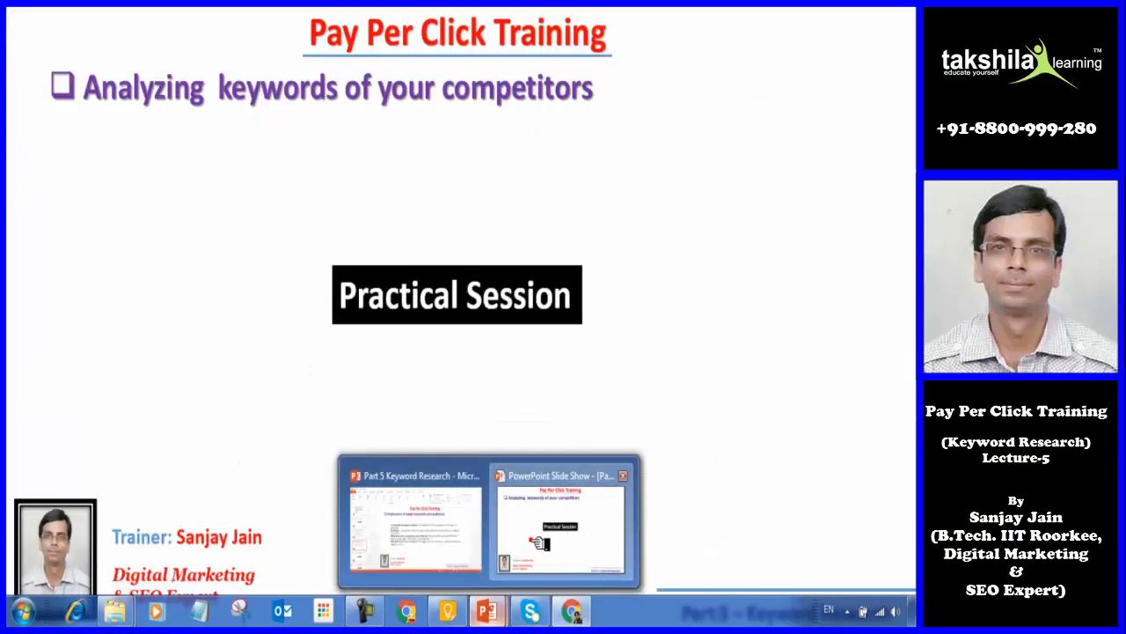
left_click(538, 543)
left_click(538, 543)
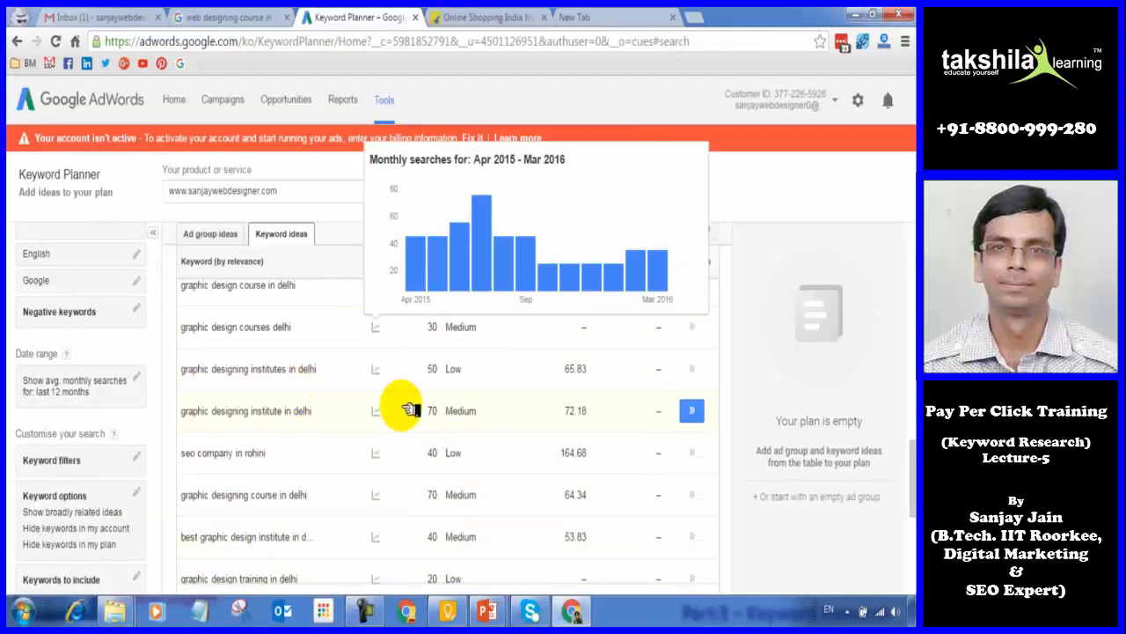
Examine the average monthly searches, competition and suggested bid of the keyword "graphic design course in delhi" in Keyword Planner.
scroll(364, 432, "up", 1)
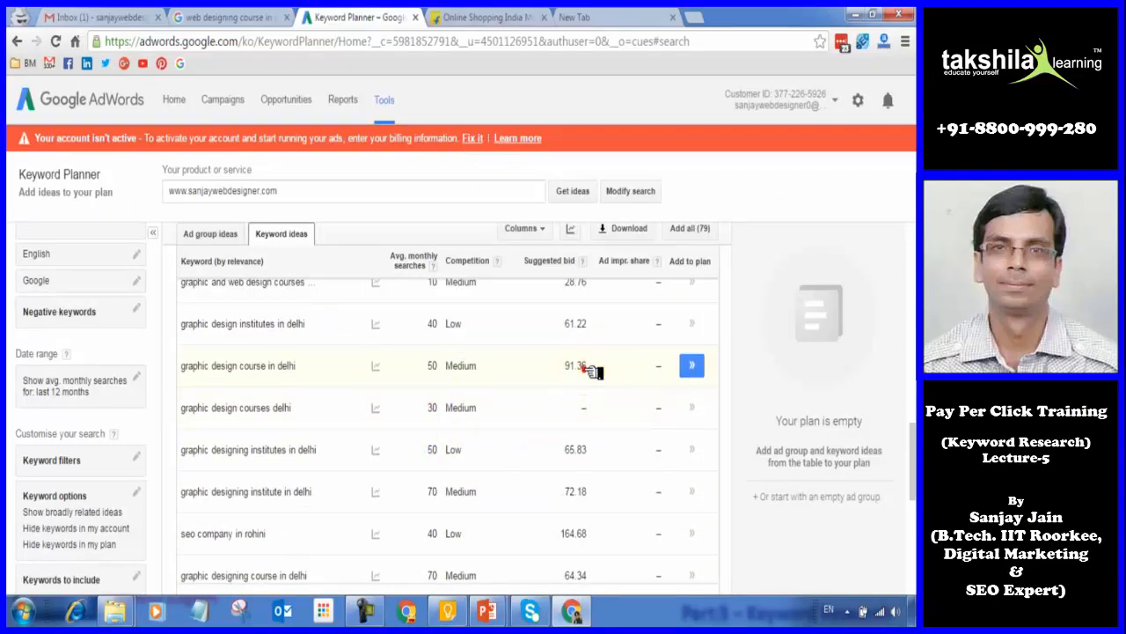
left_click_drag(591, 366, 546, 365)
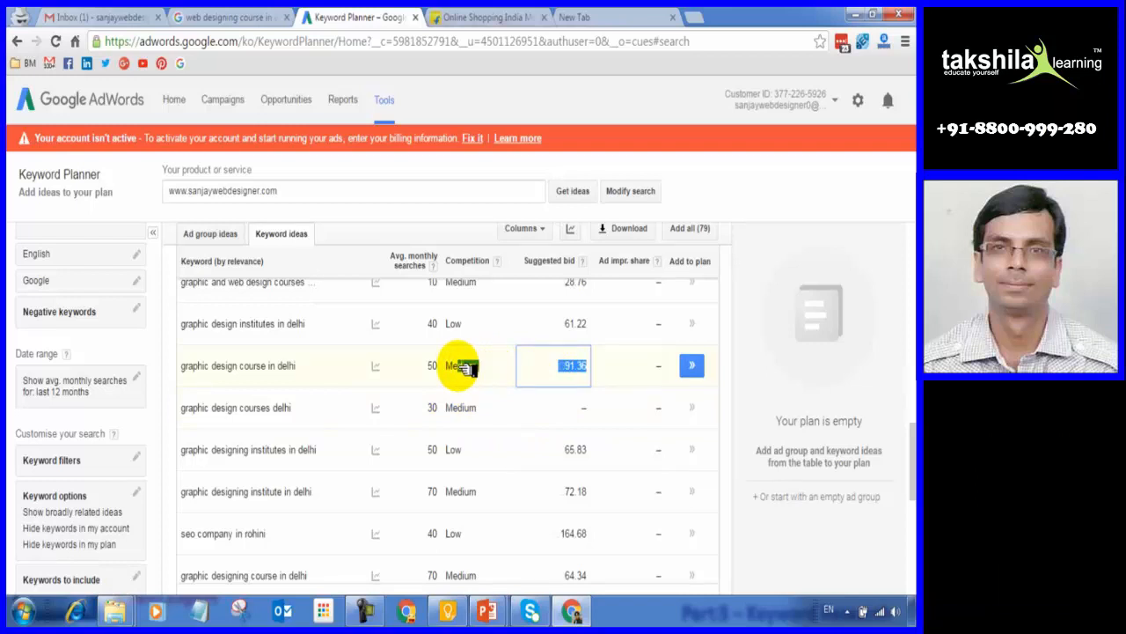
left_click_drag(464, 367, 204, 369)
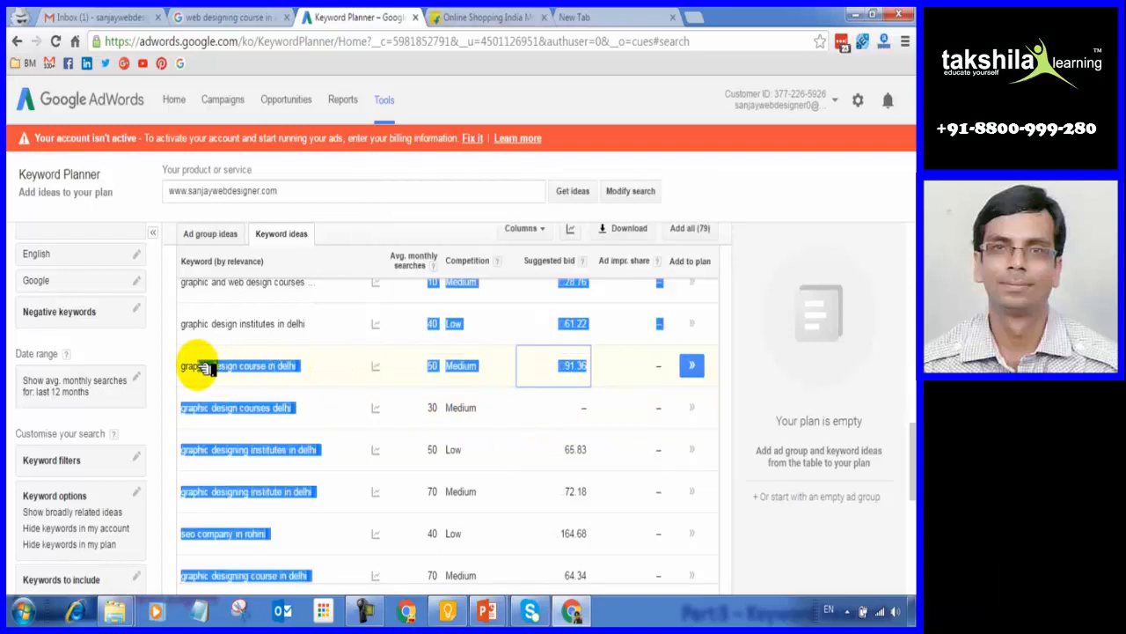
left_click(204, 369)
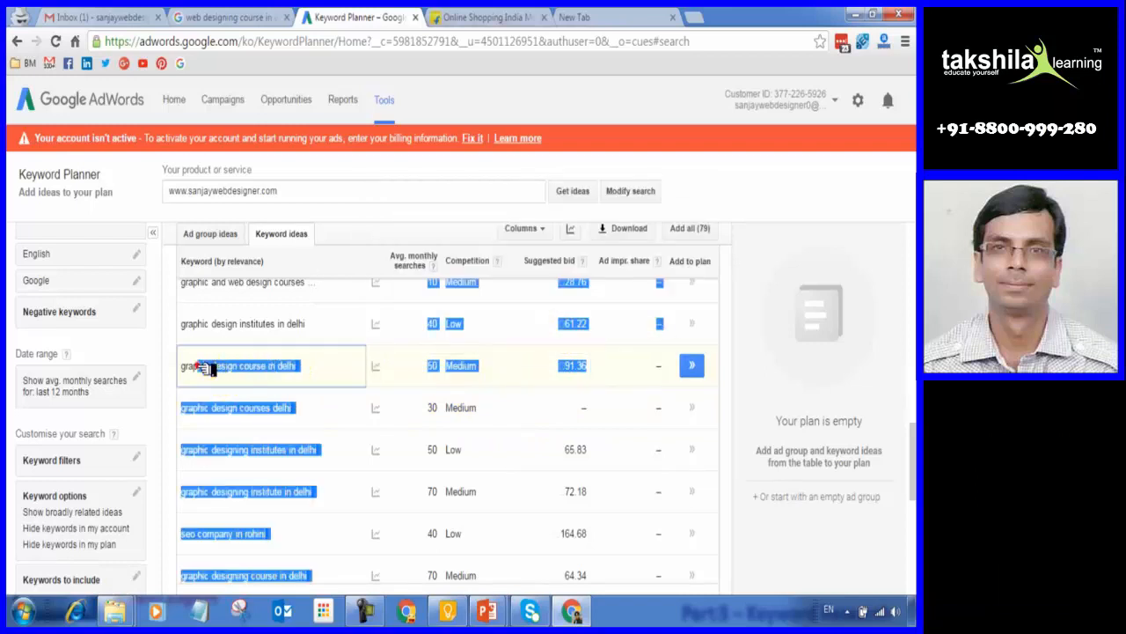
double_click(437, 368)
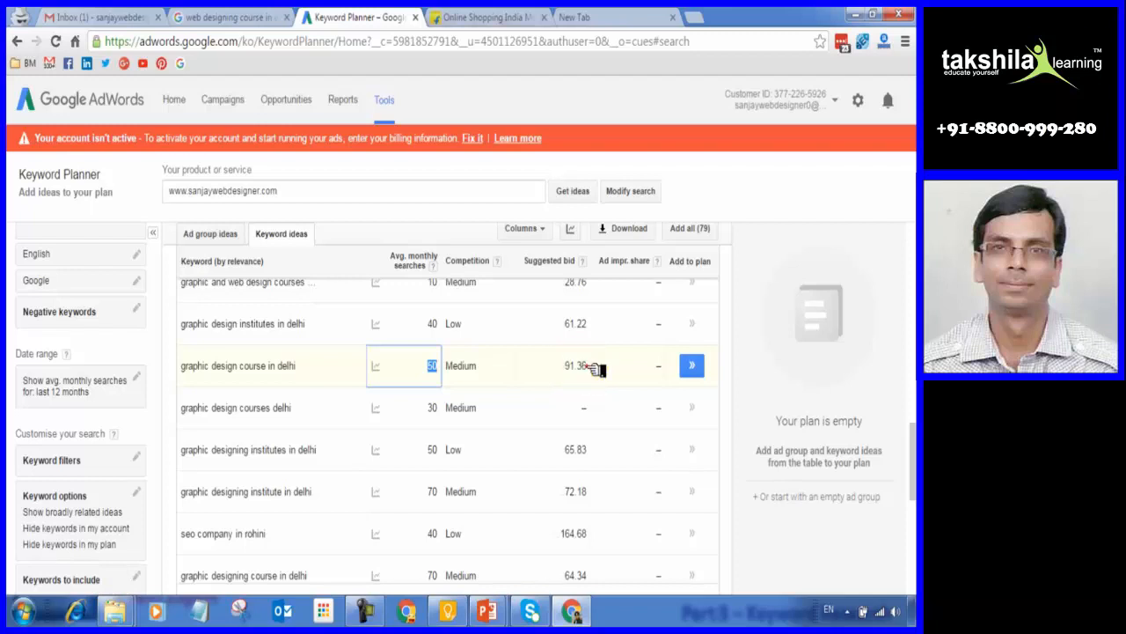
left_click(576, 369)
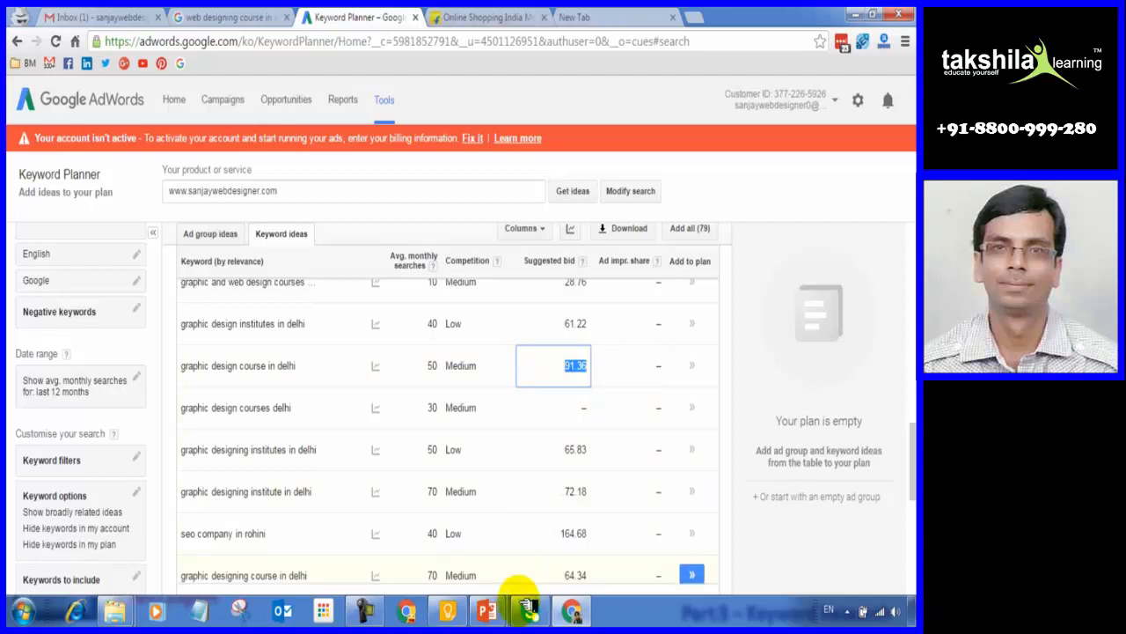
Return to the PowerPoint slide show and advance to the slide "Categorizing your ad campaigns to Ad groups".
mouse_move(486, 610)
left_click(561, 528)
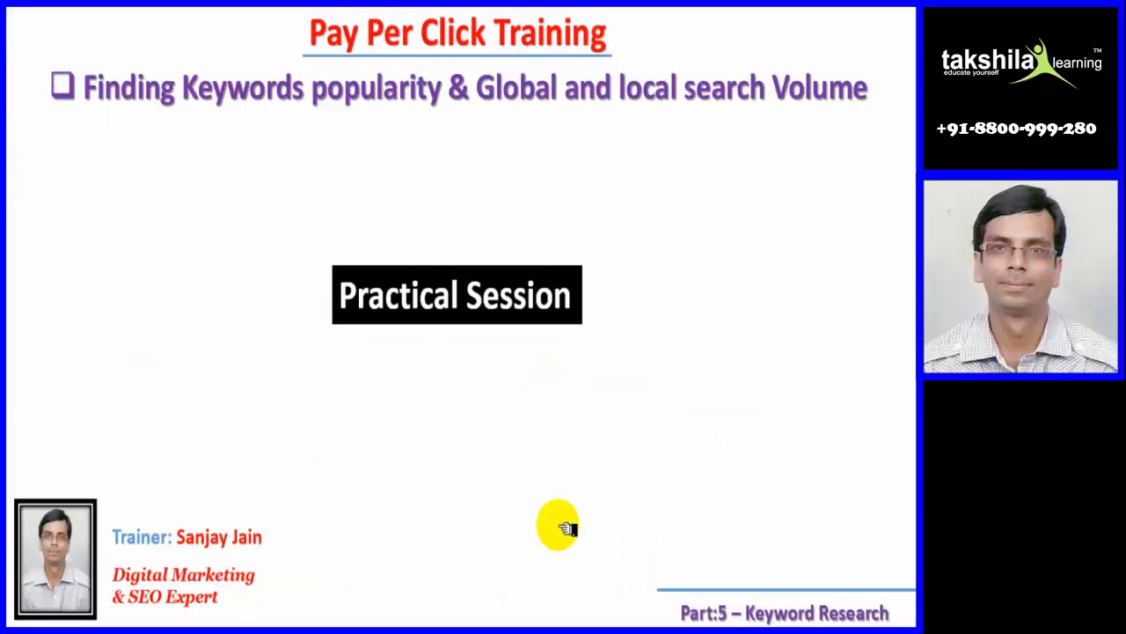
left_click(560, 528)
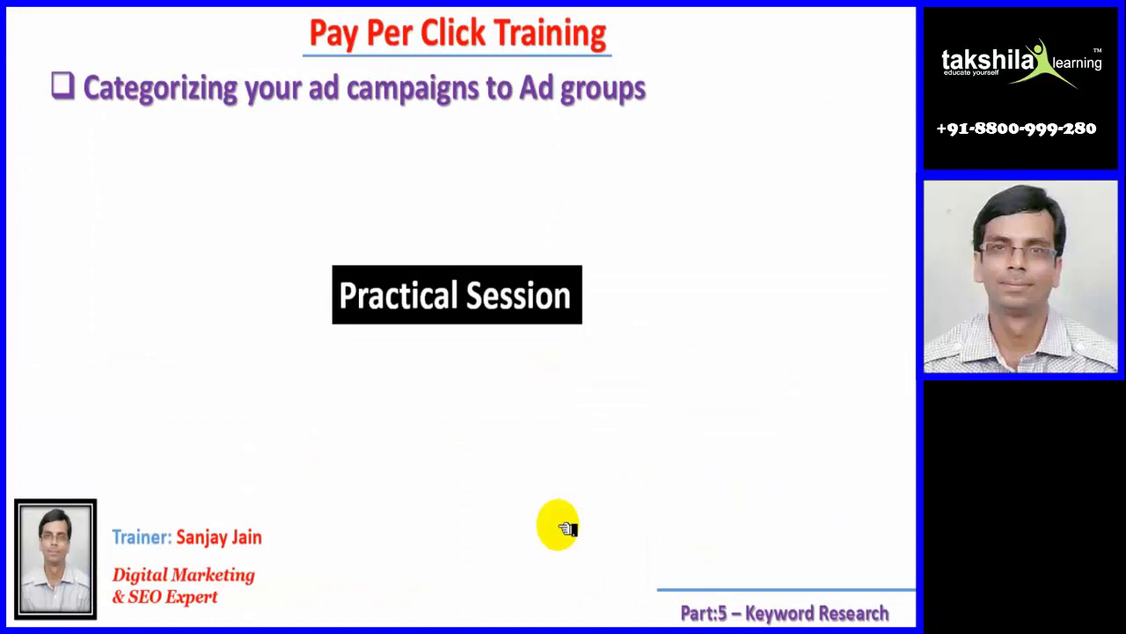